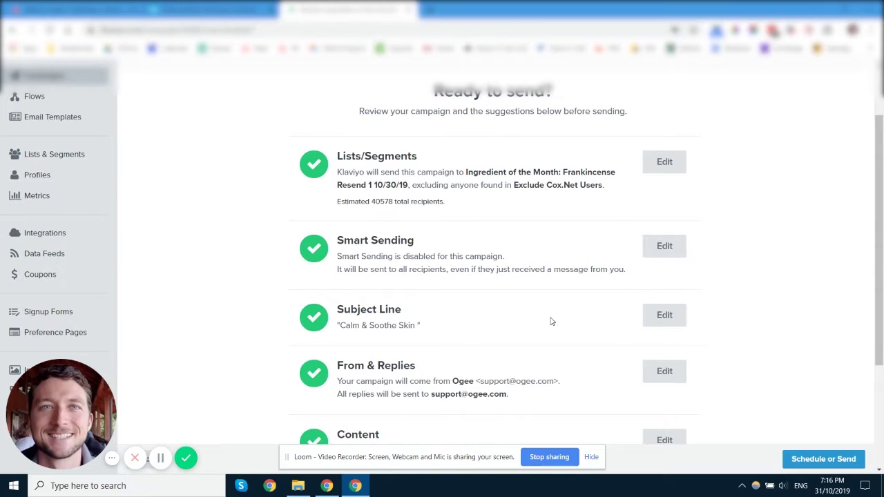
Open the scheduling options for the Frankincense resend campaign and choose the Exploratory (spread over 24 hours) strategy
scroll(518, 266, "down", 3)
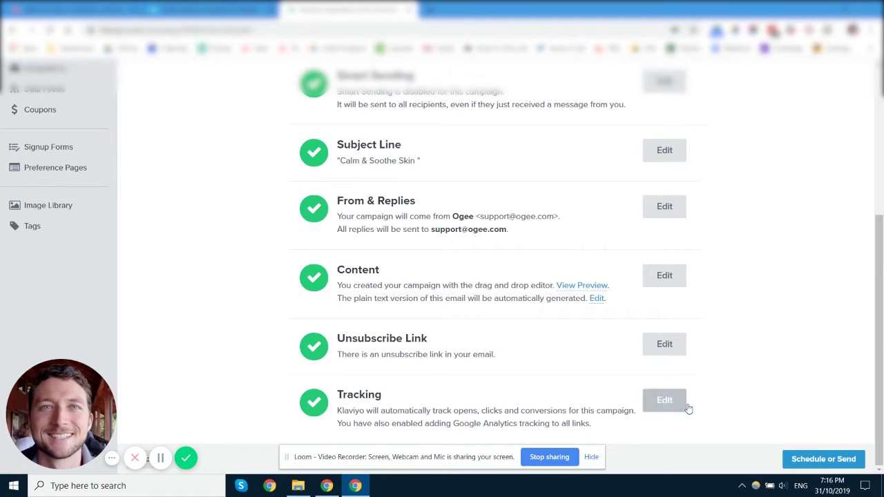
left_click(827, 459)
left_click(432, 276)
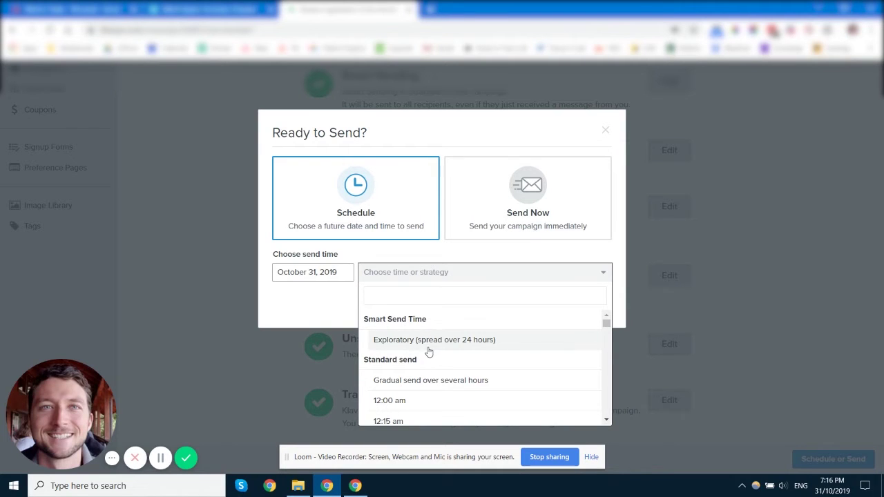
left_click(433, 255)
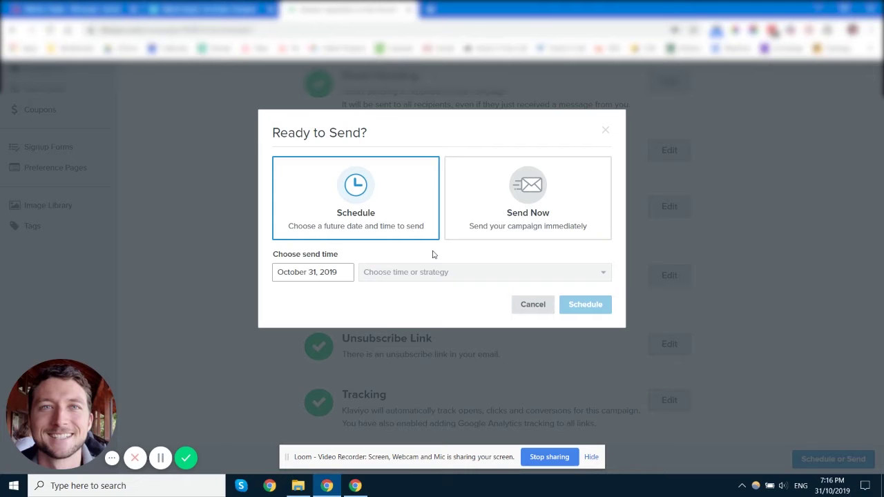
left_click(425, 272)
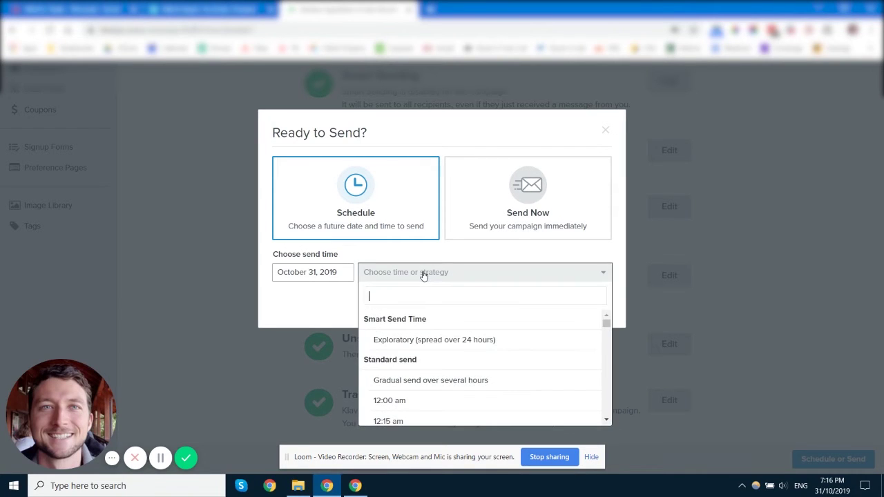
left_click(392, 342)
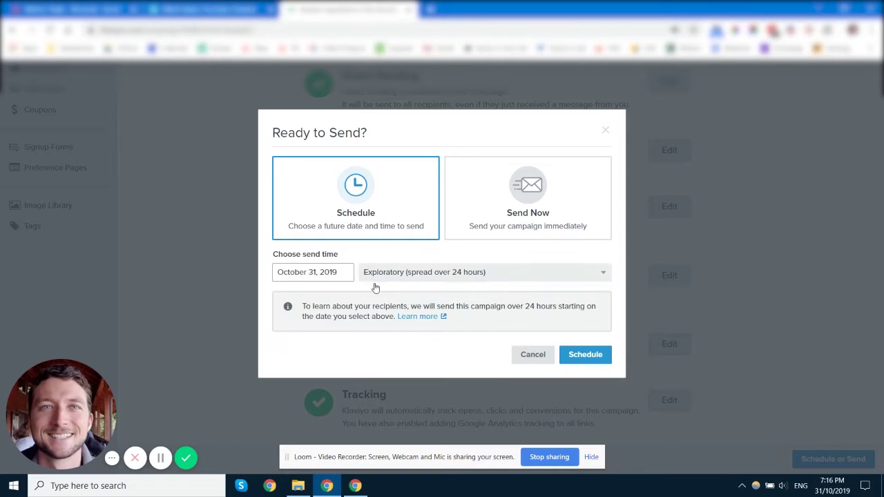
Open the linked Smart Send Time help article separately and examine how many exploratory sends each recipient count requires
right_click(409, 316)
left_click(469, 133)
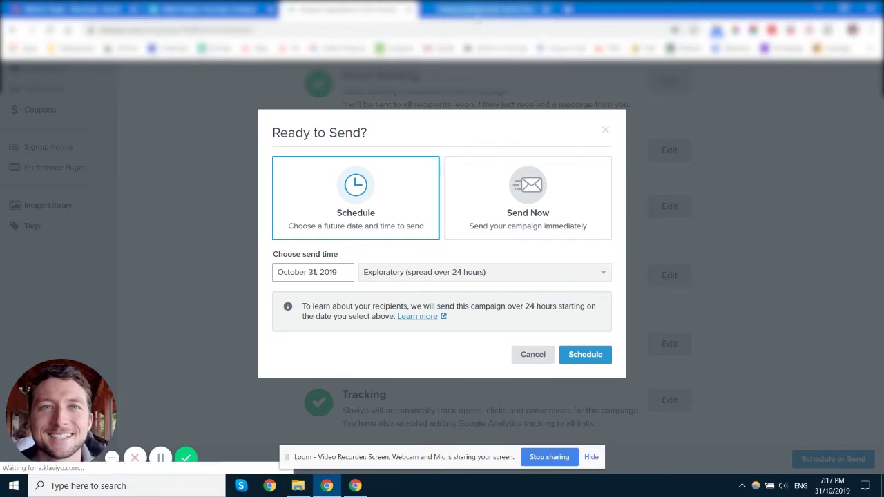
left_click(480, 9)
scroll(484, 238, "down", 15)
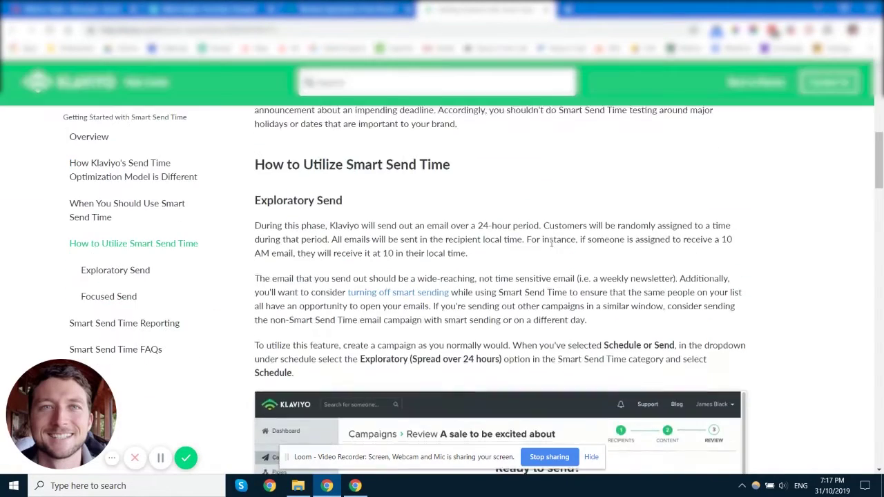
scroll(549, 247, "up", 5)
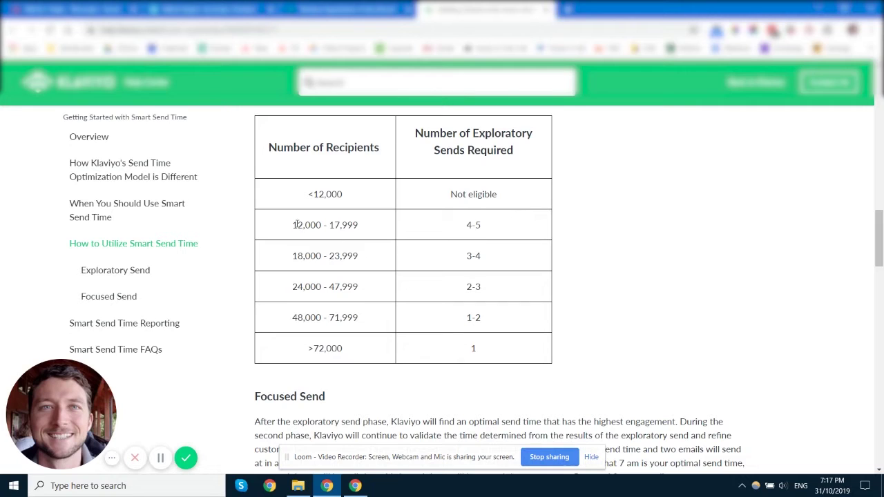
left_click_drag(293, 225, 359, 226)
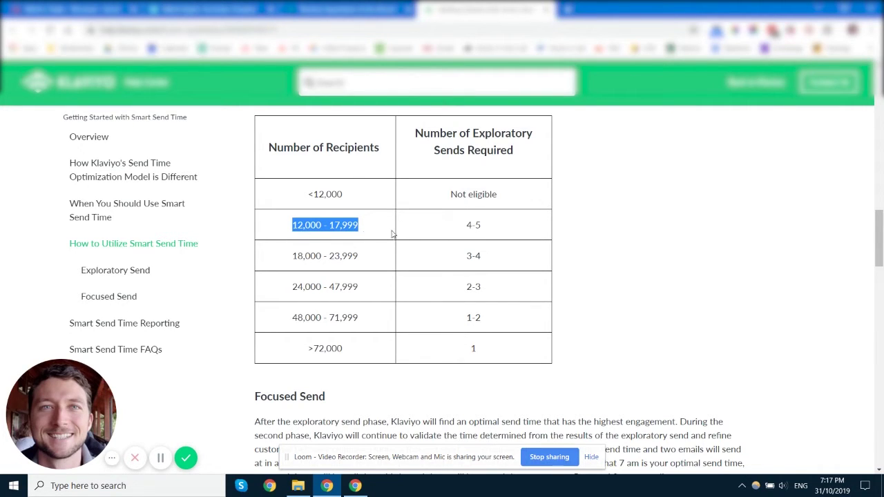
left_click_drag(464, 226, 481, 227)
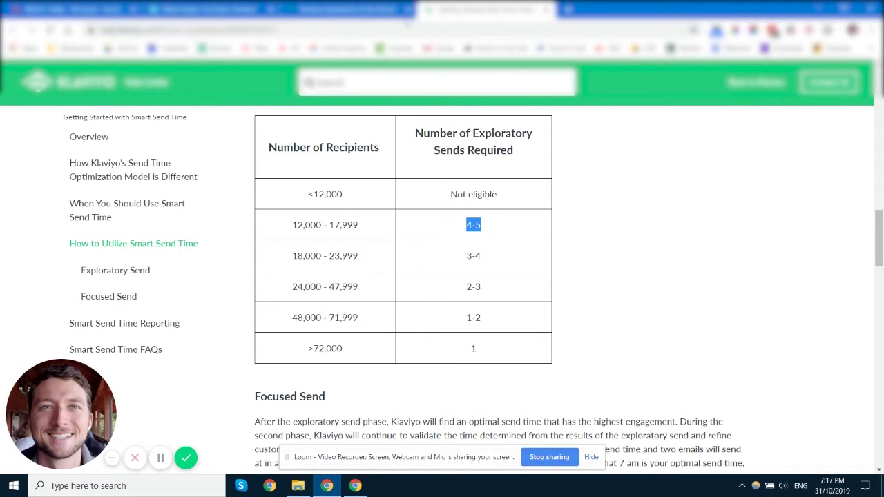
Return to the campaign's scheduling dialog, review the send strategy and date choices, and cancel the scheduling
left_click(354, 13)
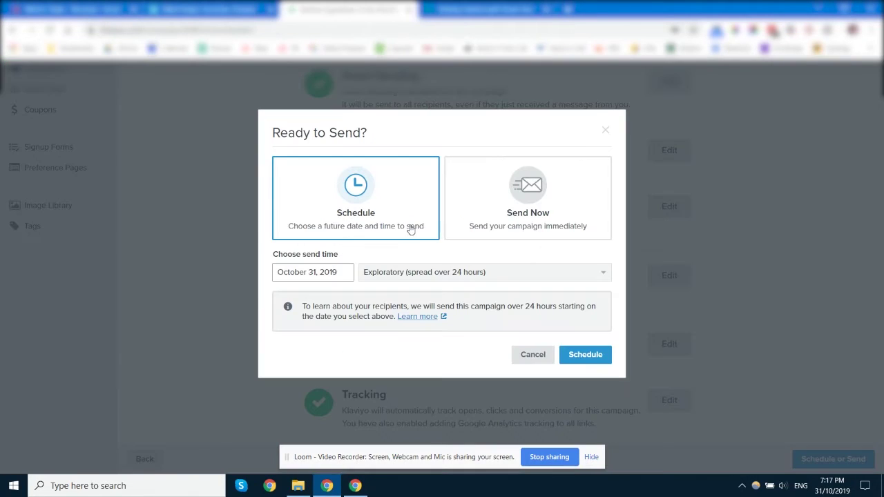
left_click(422, 274)
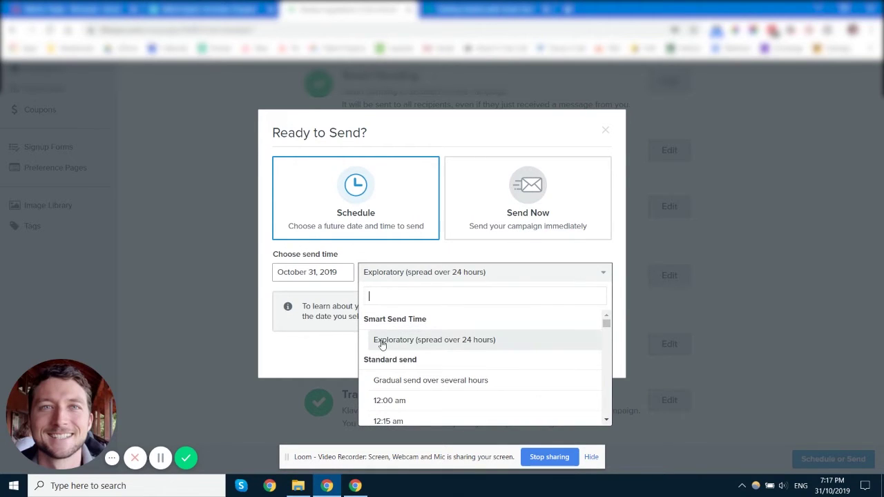
left_click(365, 253)
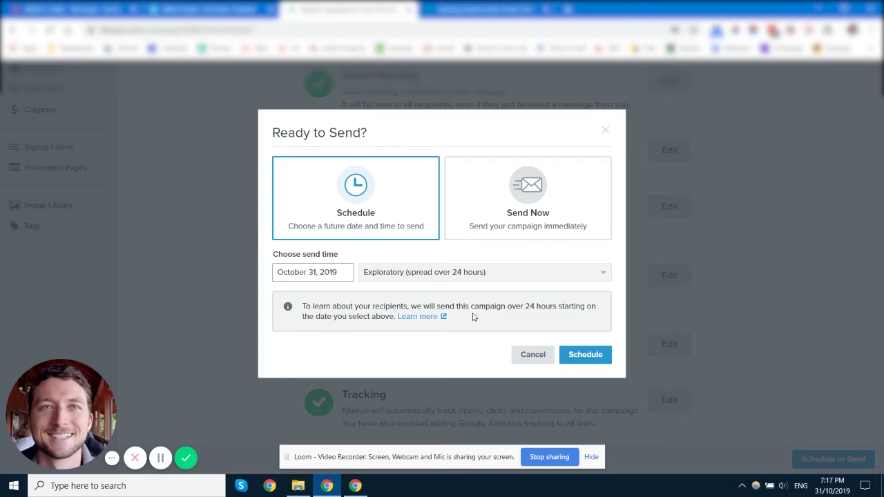
left_click(310, 274)
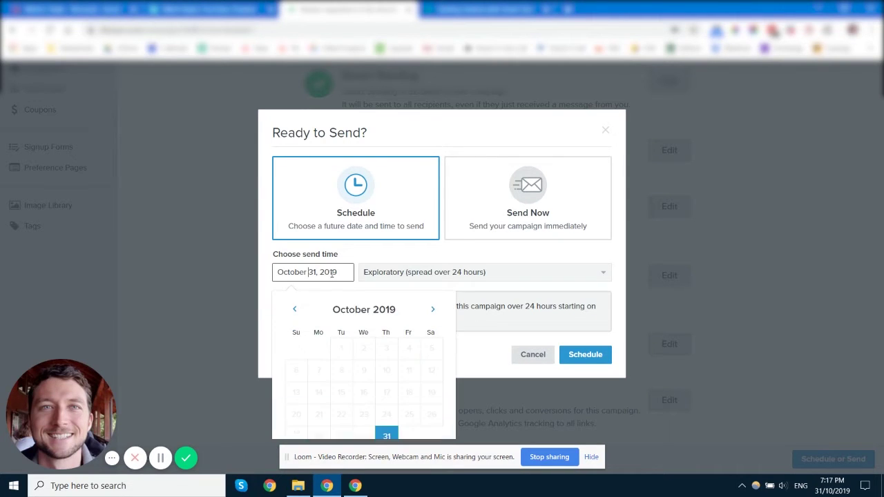
left_click(406, 254)
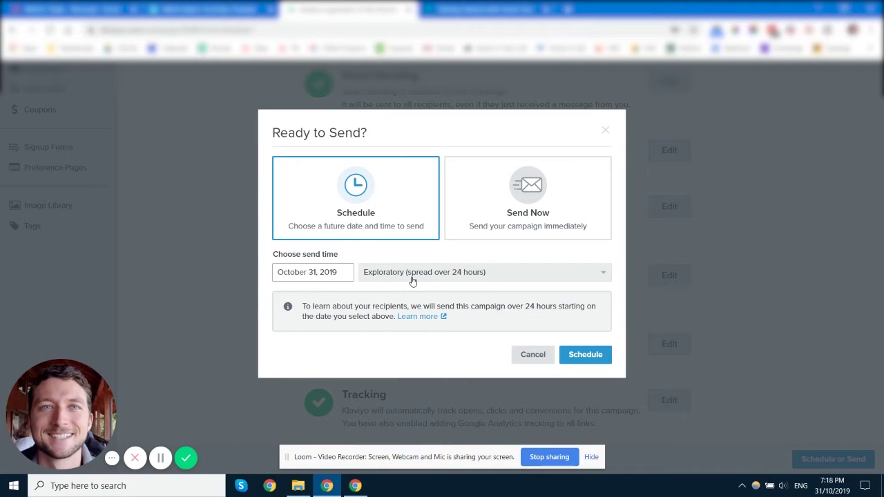
left_click(531, 358)
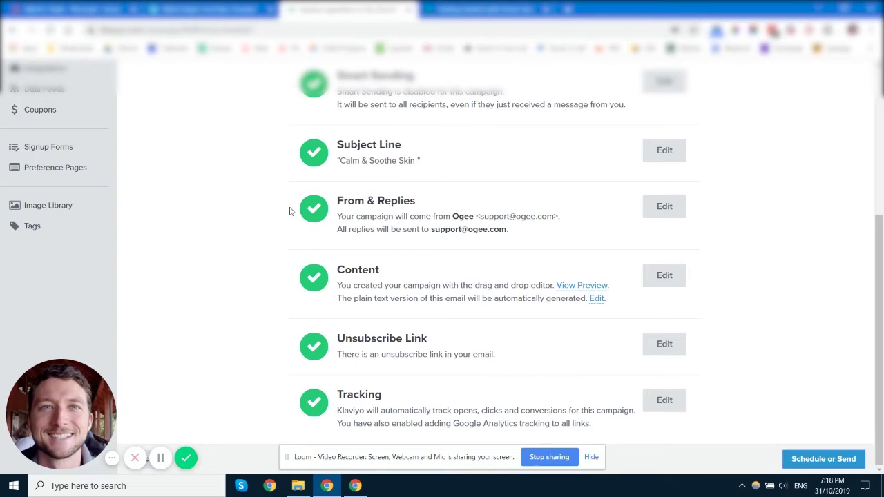
Switch to Google Analytics and examine the Users by time of day chart for the busiest days and hours
scroll(290, 211, "up", 3)
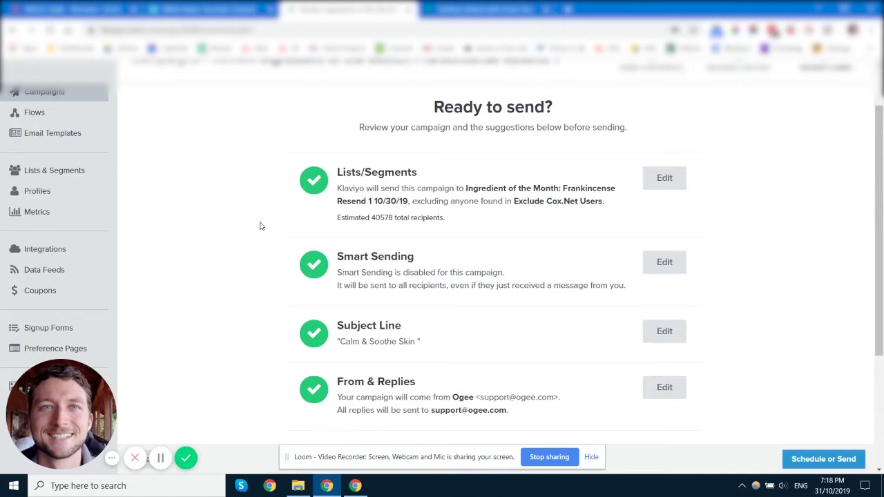
key("ctrl+Tab")
scroll(243, 253, "down", 5)
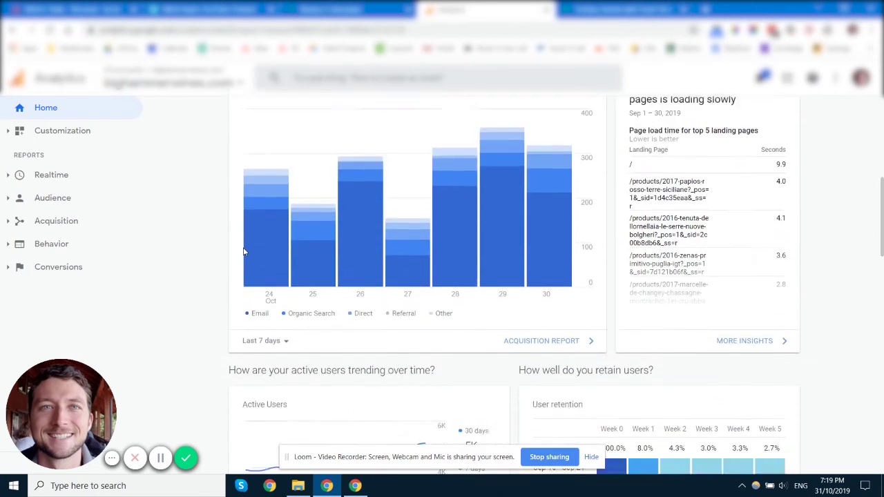
scroll(243, 253, "down", 8)
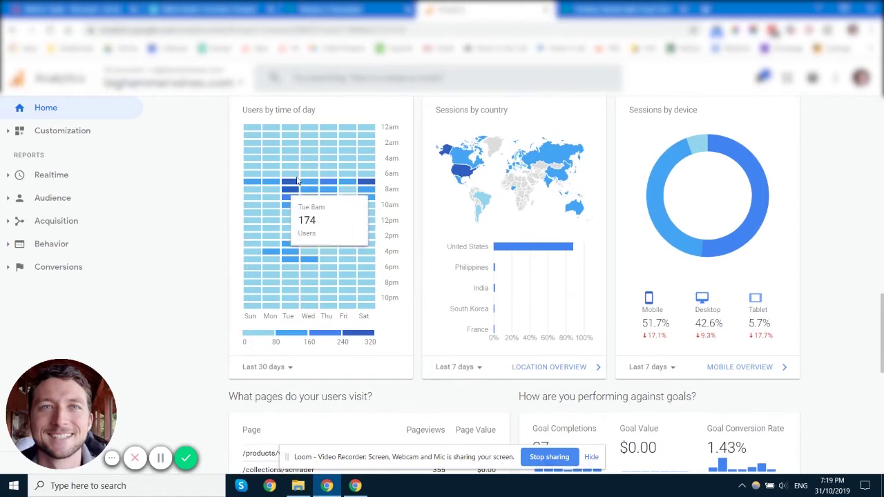
mouse_move(295, 186)
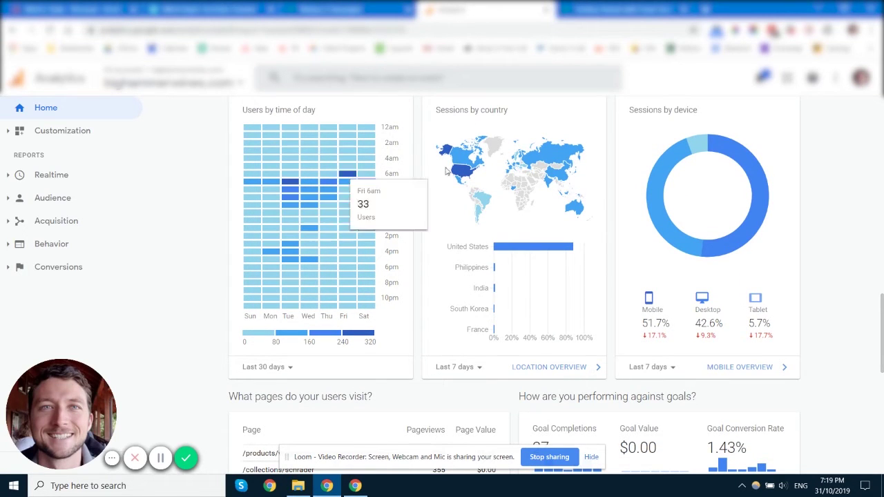
mouse_move(463, 174)
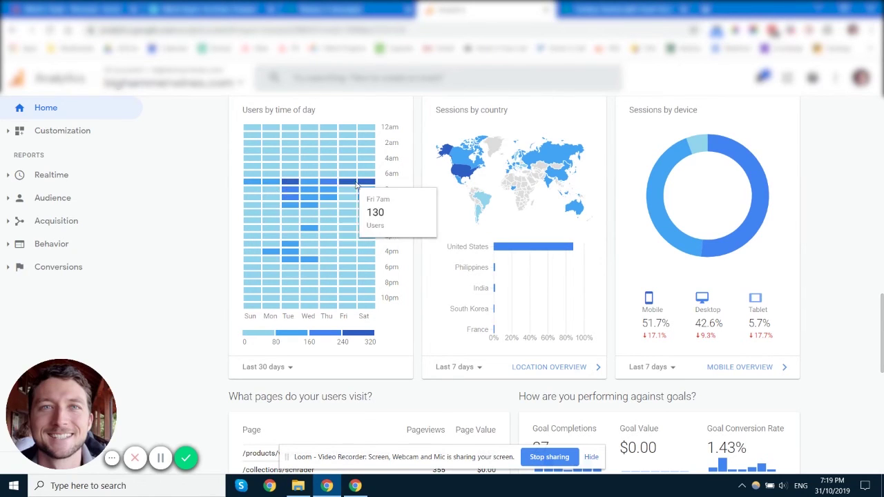
mouse_move(371, 184)
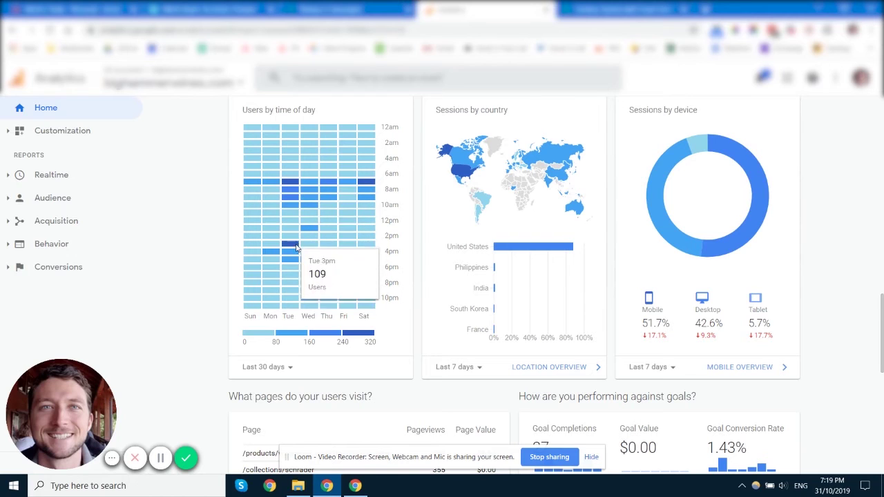
mouse_move(296, 200)
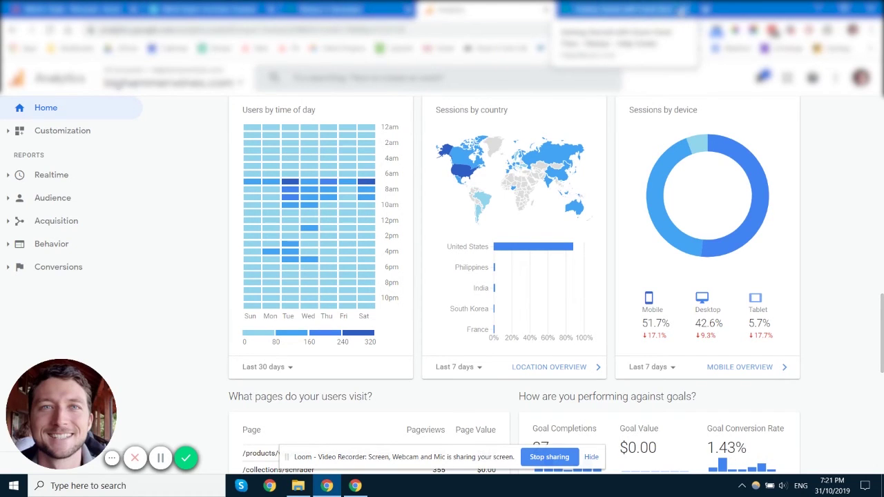
Switch back to the Klaviyo campaigns list and open the "send time" campaign for editing
left_click(348, 9)
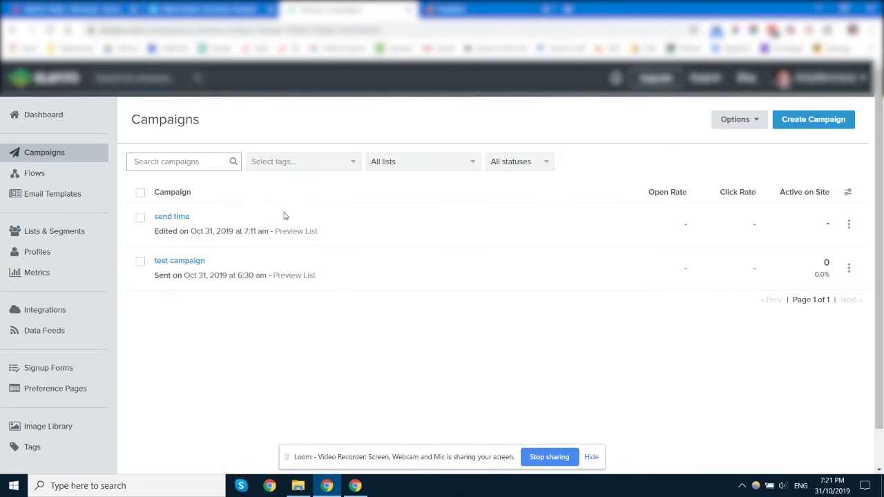
left_click(851, 230)
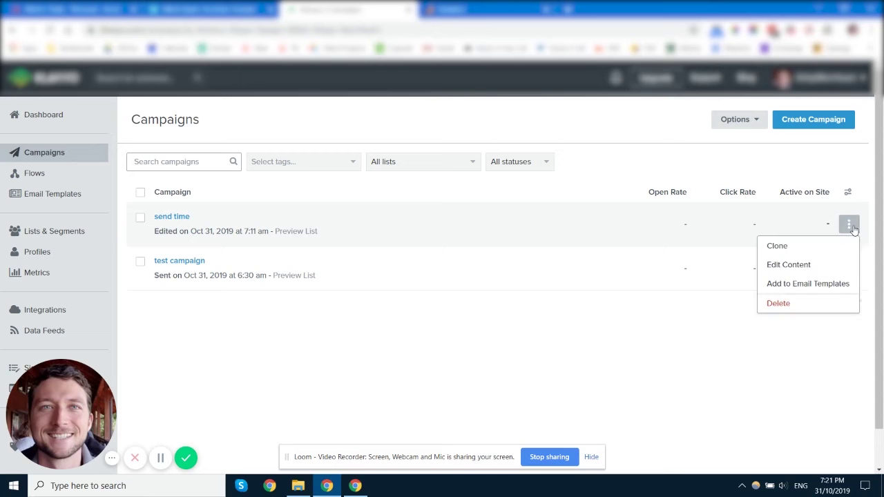
left_click(447, 191)
left_click(174, 217)
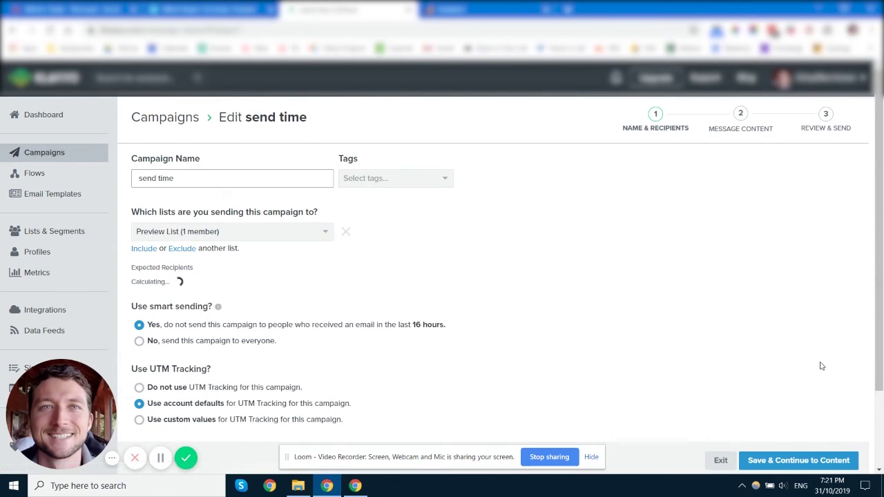
Save the campaign's recipient settings and continue past the message content to the review stage
scroll(836, 246, "down", 2)
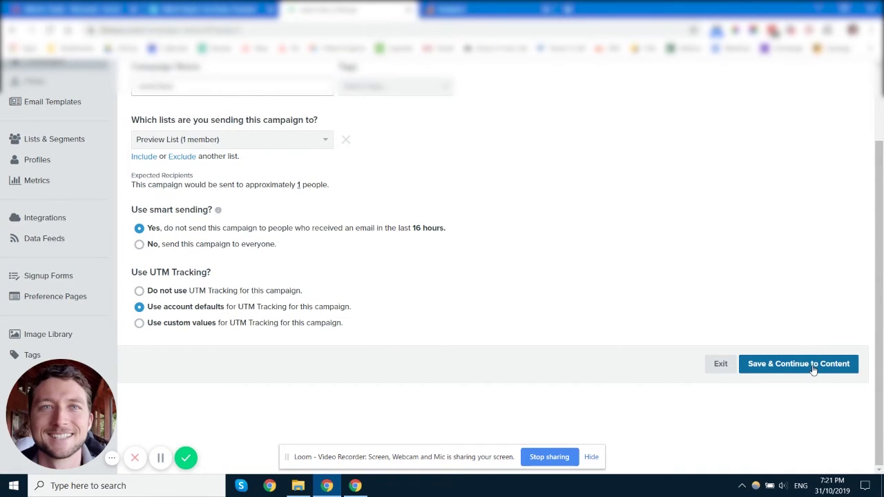
left_click(814, 370)
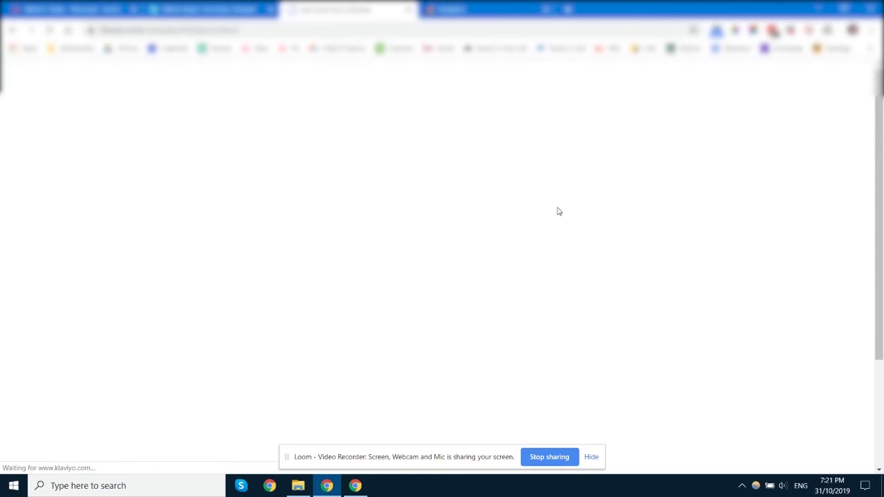
scroll(828, 286, "down", 3)
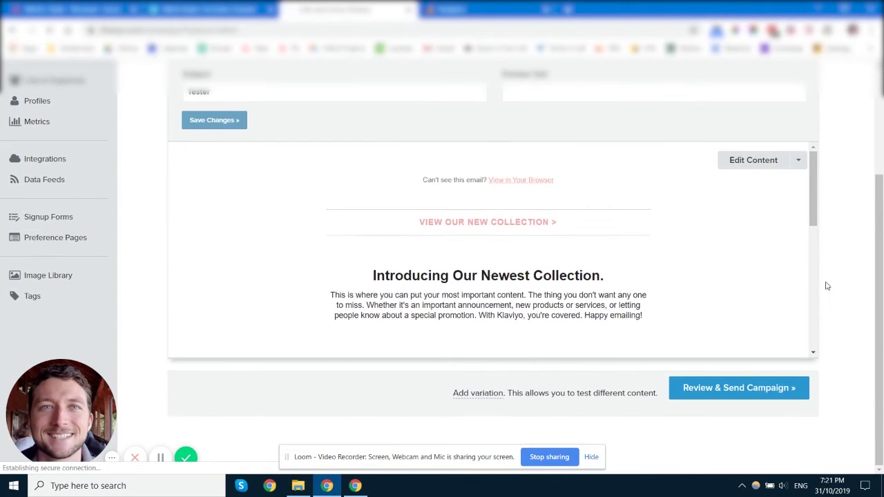
left_click(762, 389)
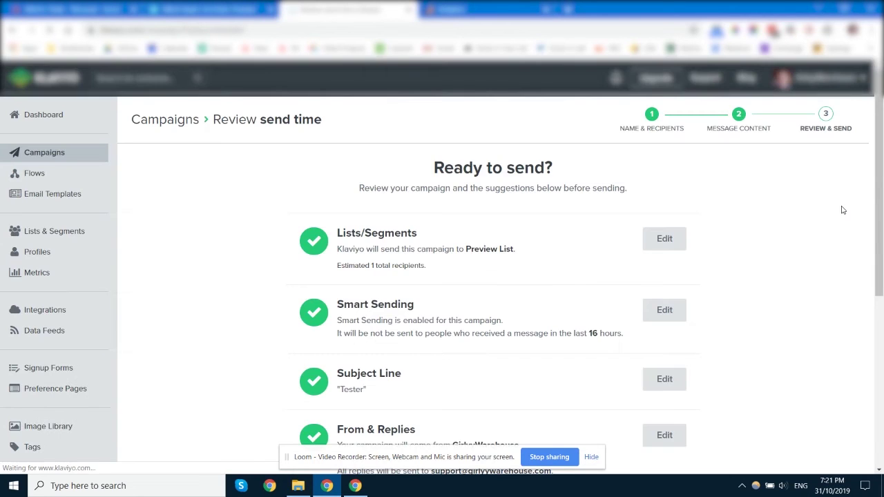
Open the scheduling dialog for the "send time" campaign and choose the "Gradual send over several hours" strategy
scroll(774, 223, "down", 4)
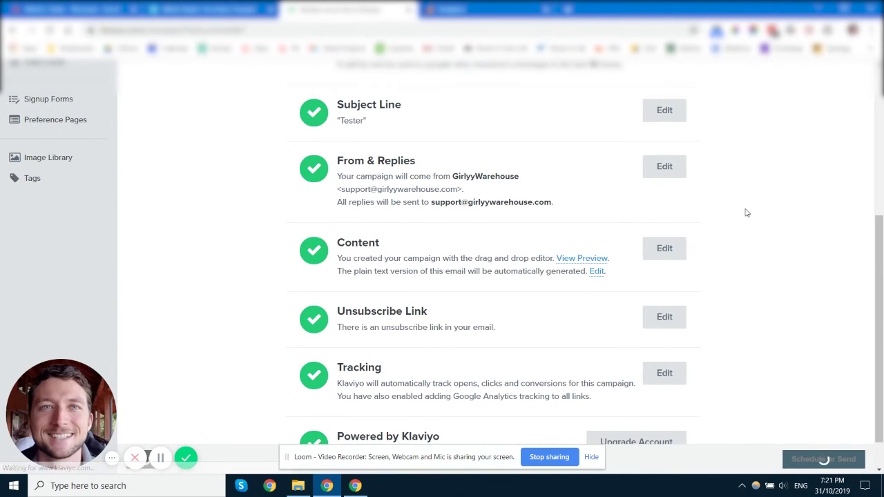
scroll(703, 217, "down", 1)
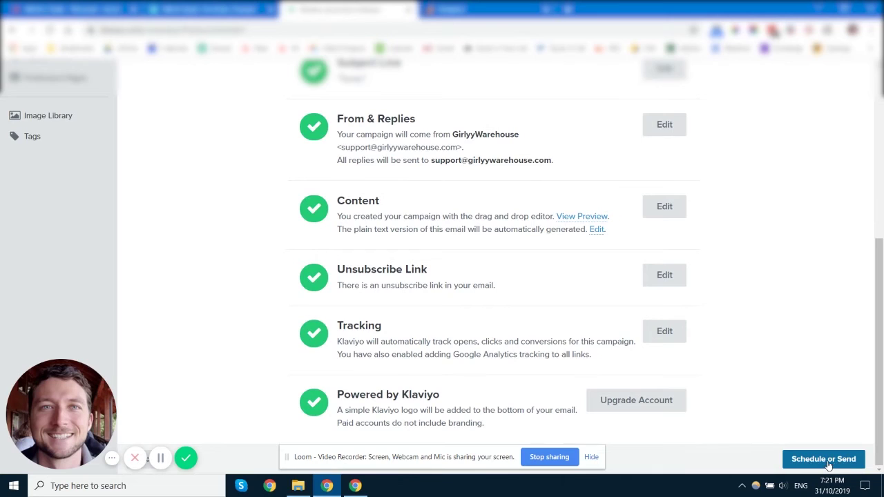
left_click(828, 462)
left_click(405, 279)
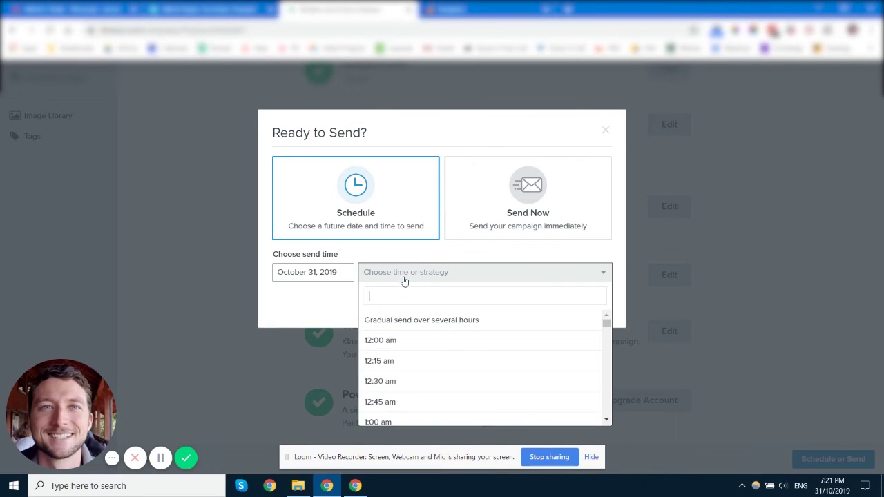
left_click(405, 322)
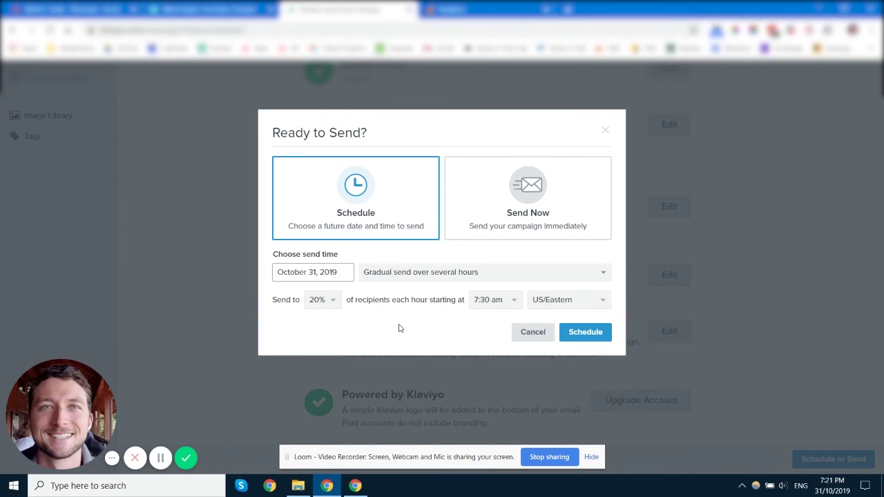
Examine the gradual send's hourly recipient percentage and start time choices without changing either one
left_click(322, 300)
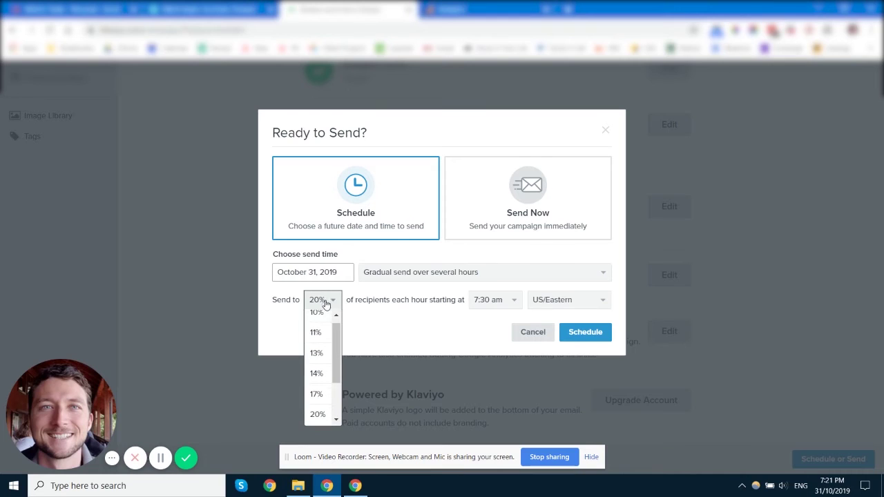
scroll(321, 390, "down", 3)
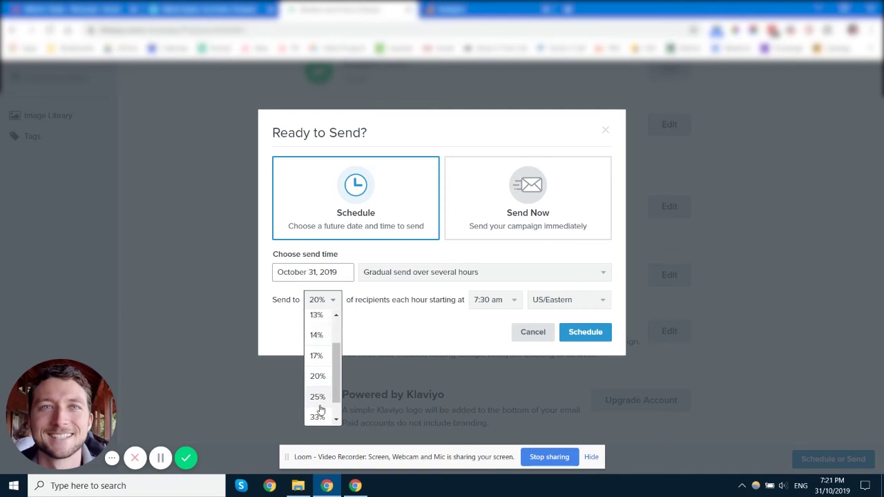
left_click(425, 317)
left_click(501, 305)
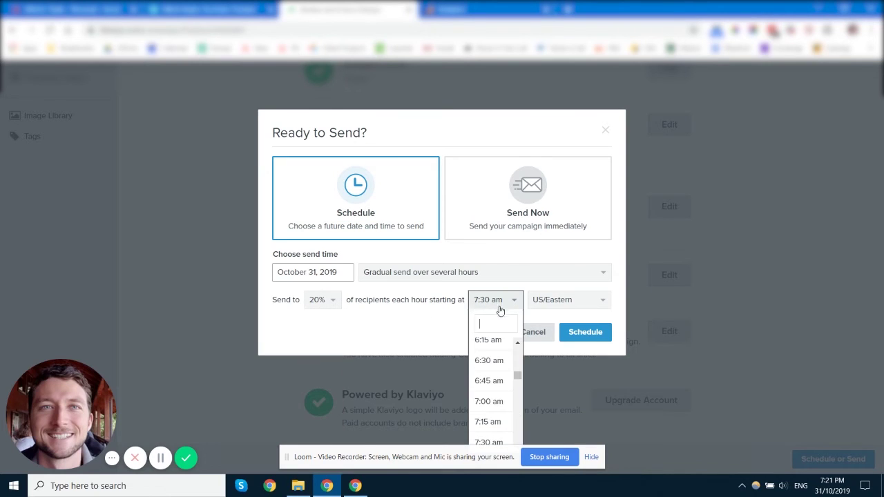
left_click(426, 316)
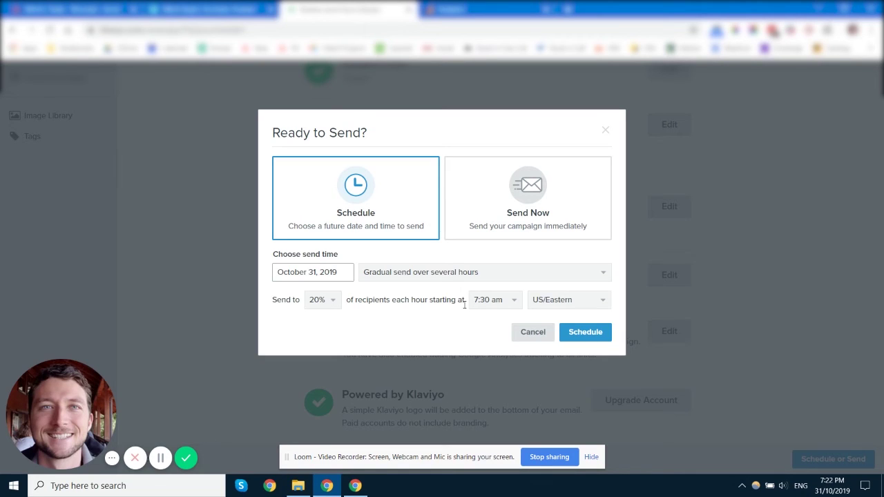
left_click(327, 301)
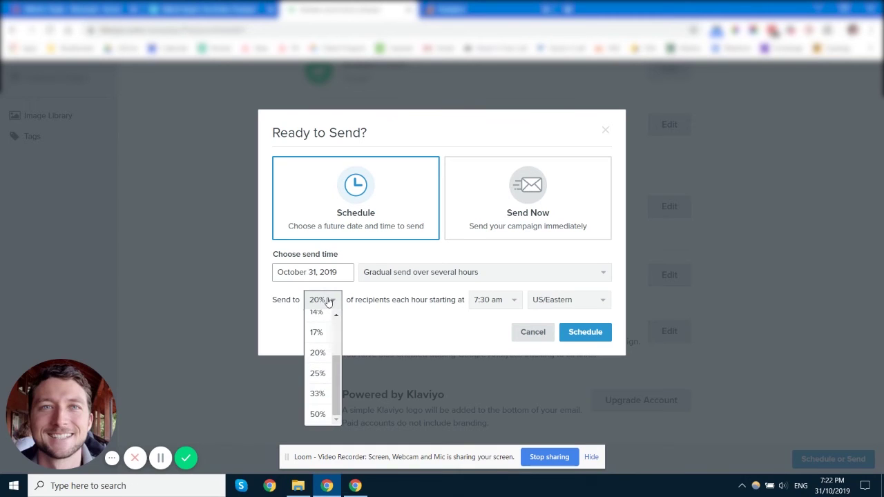
left_click(391, 312)
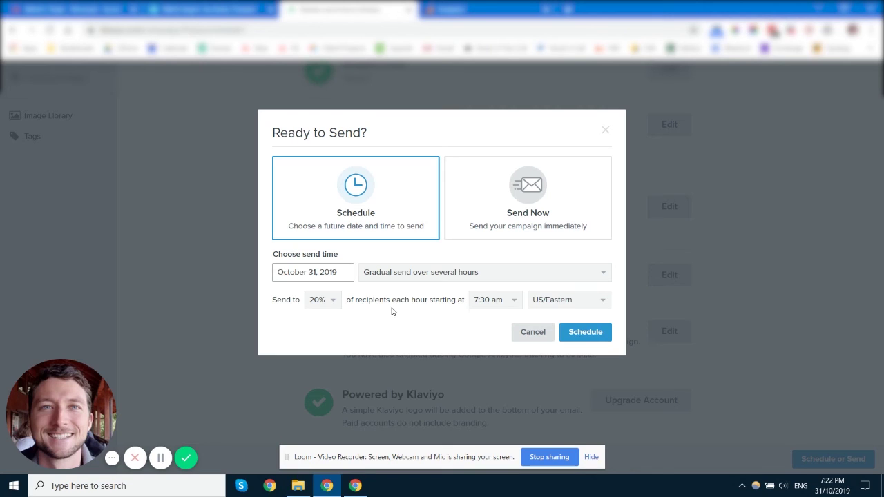
Look through the fixed send times offered as alternatives to the gradual send, keeping the current strategy
left_click(439, 274)
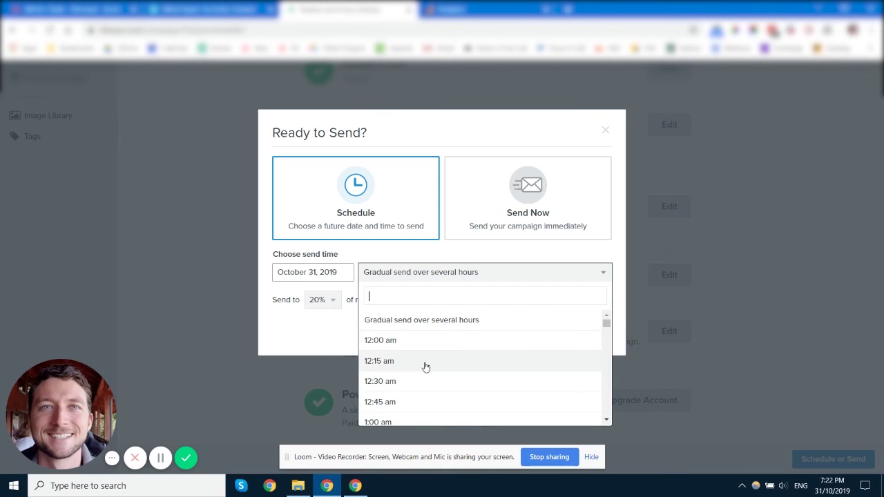
scroll(424, 367, "down", 2)
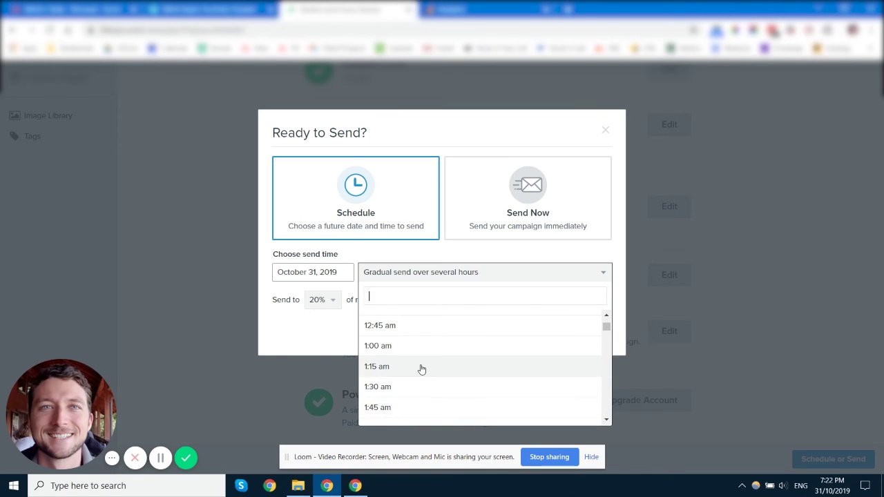
scroll(432, 367, "down", 5)
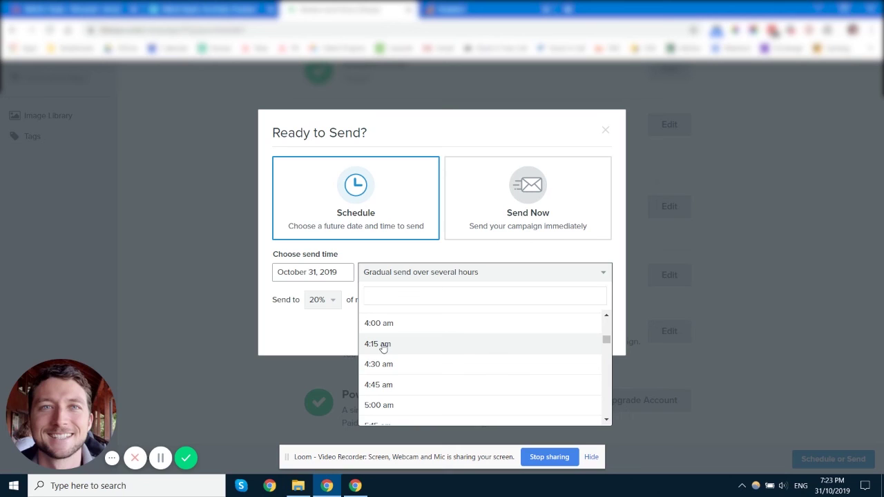
left_click(312, 333)
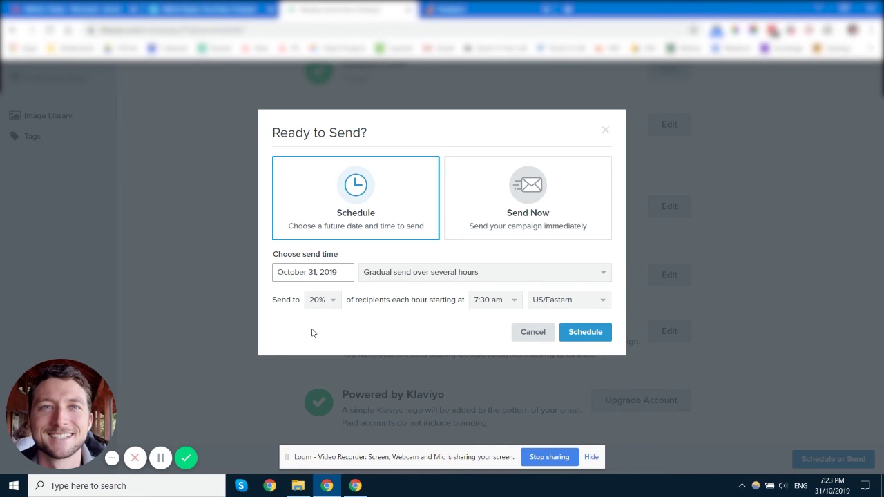